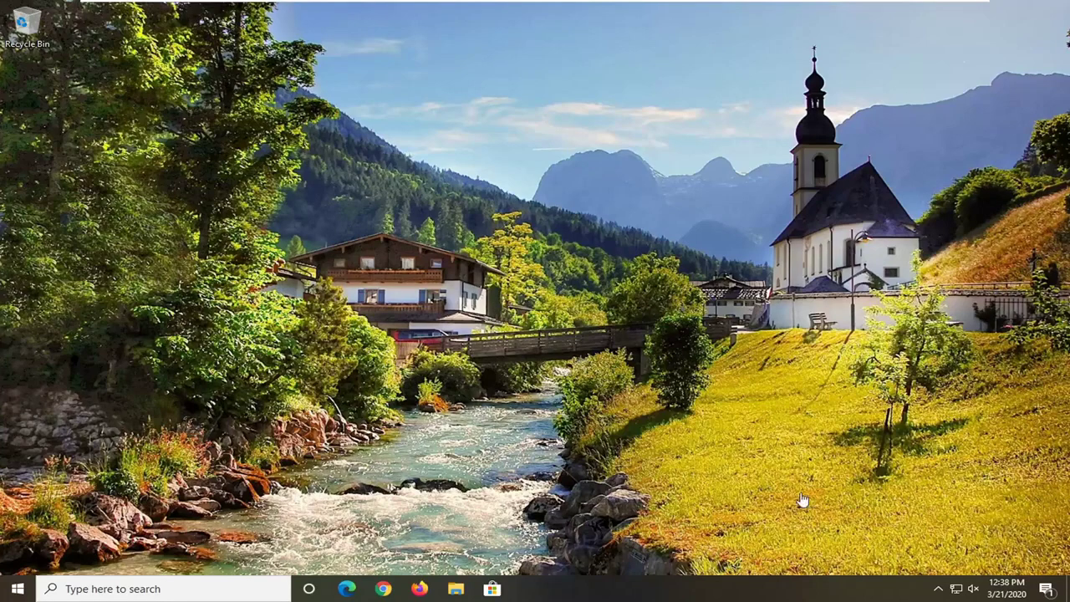
Step: Launch Command Prompt as administrator from a 'cmd' Start search
left_click(17, 588)
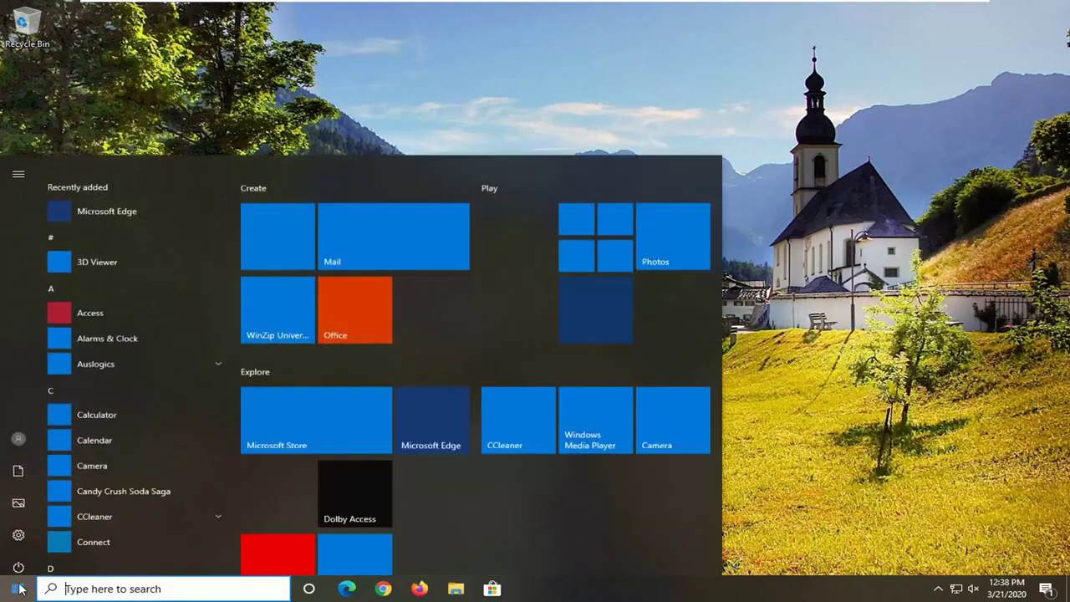
type("cmd")
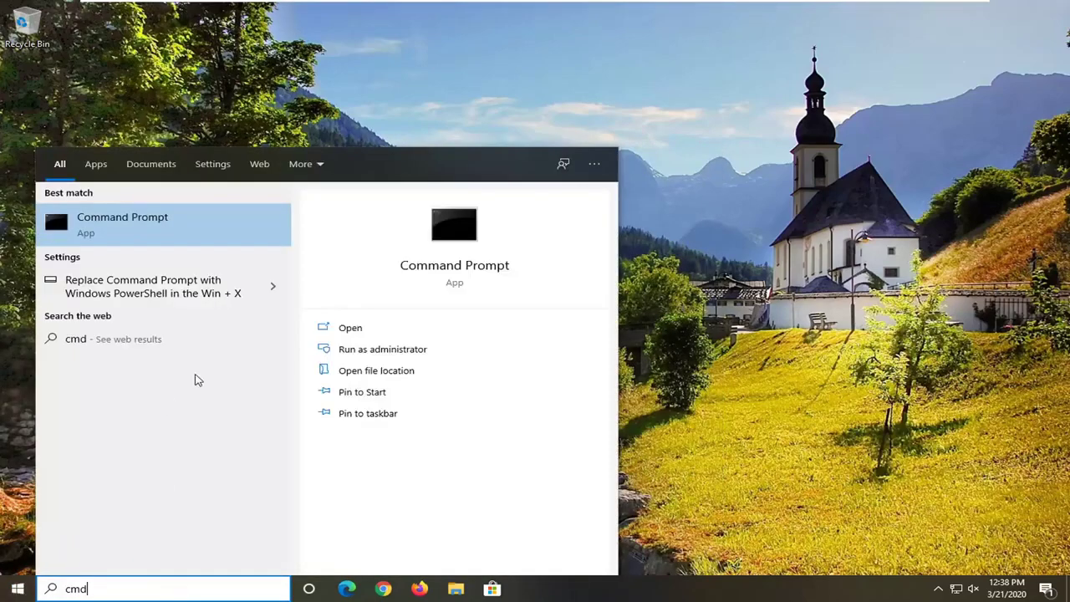
right_click(127, 221)
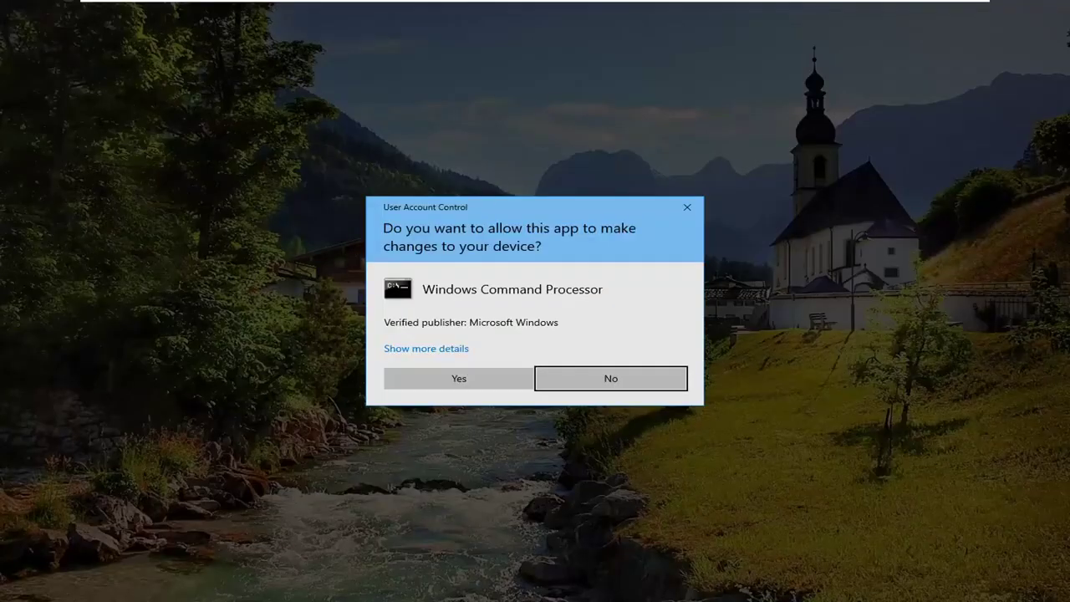
left_click(493, 381)
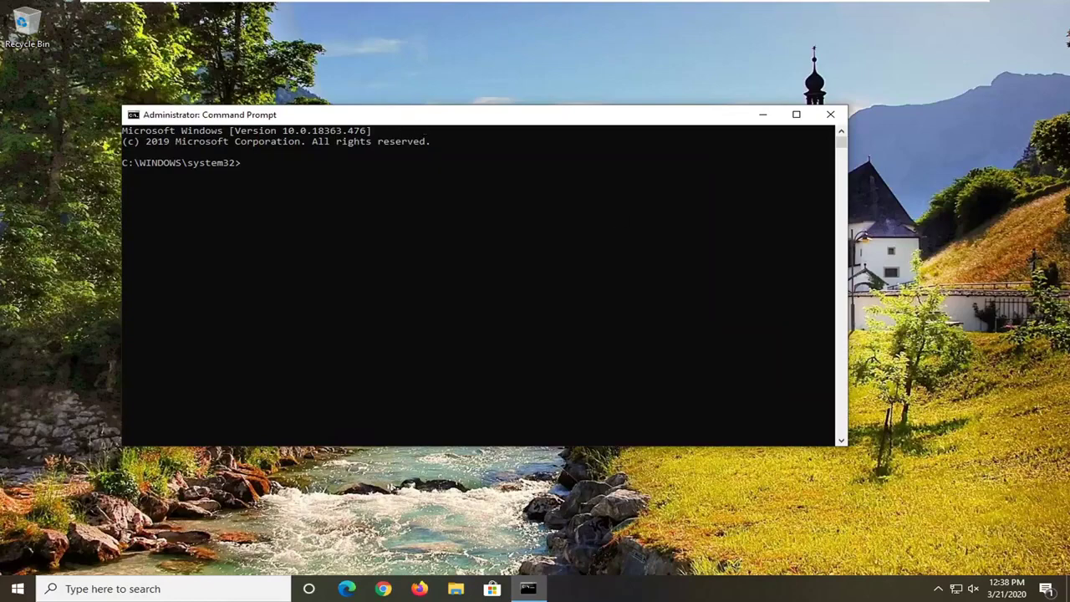
Step: Run 'netsh winsock reset catalog' in the console to reset the Winsock catalog
left_click_drag(402, 119, 464, 112)
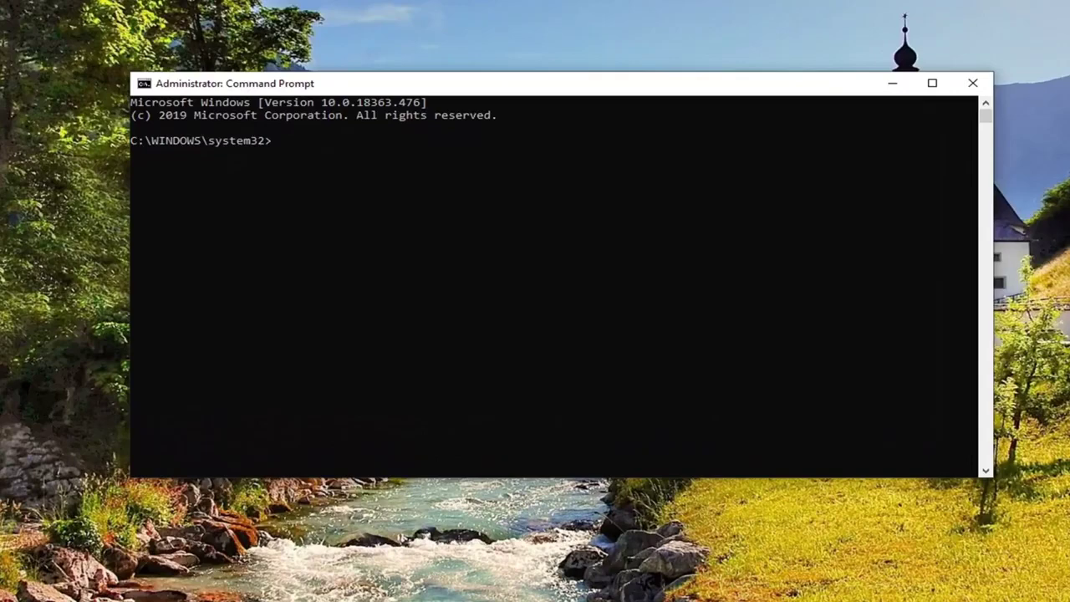
type("ne")
type("tsh")
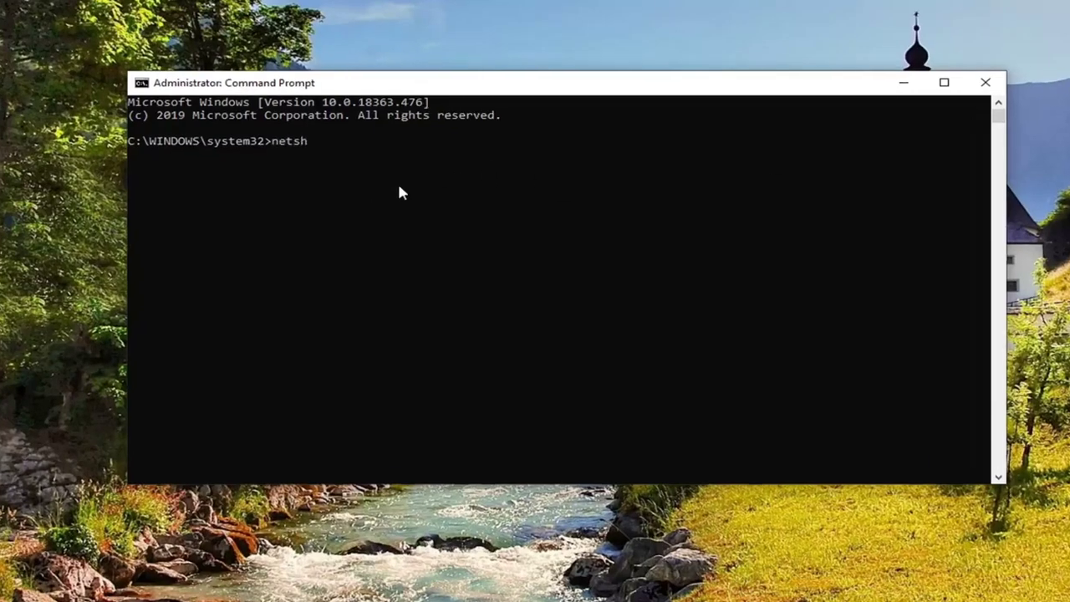
type(" w")
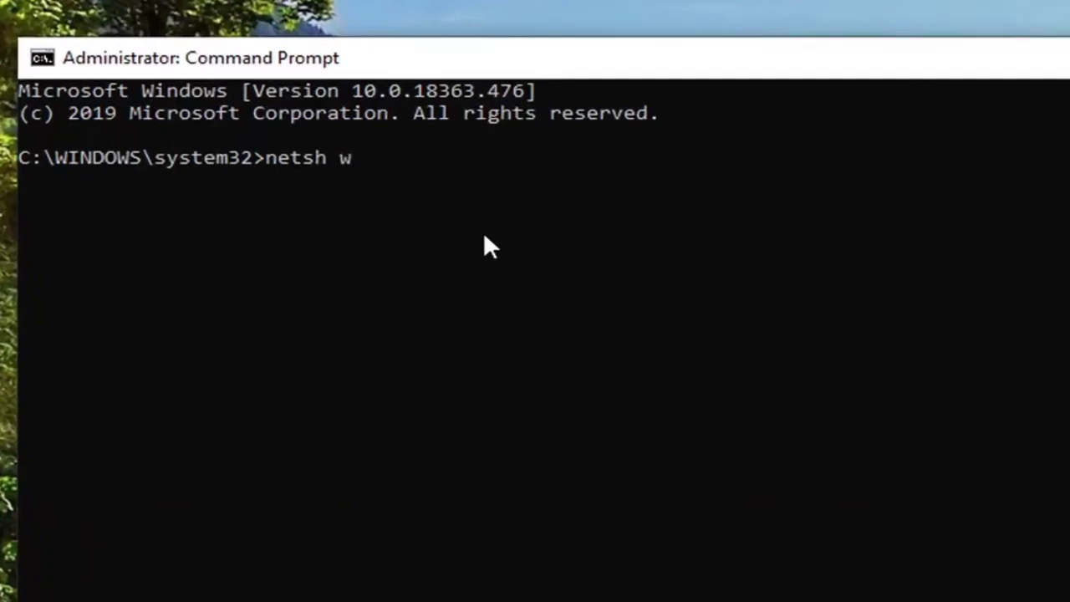
type("insock")
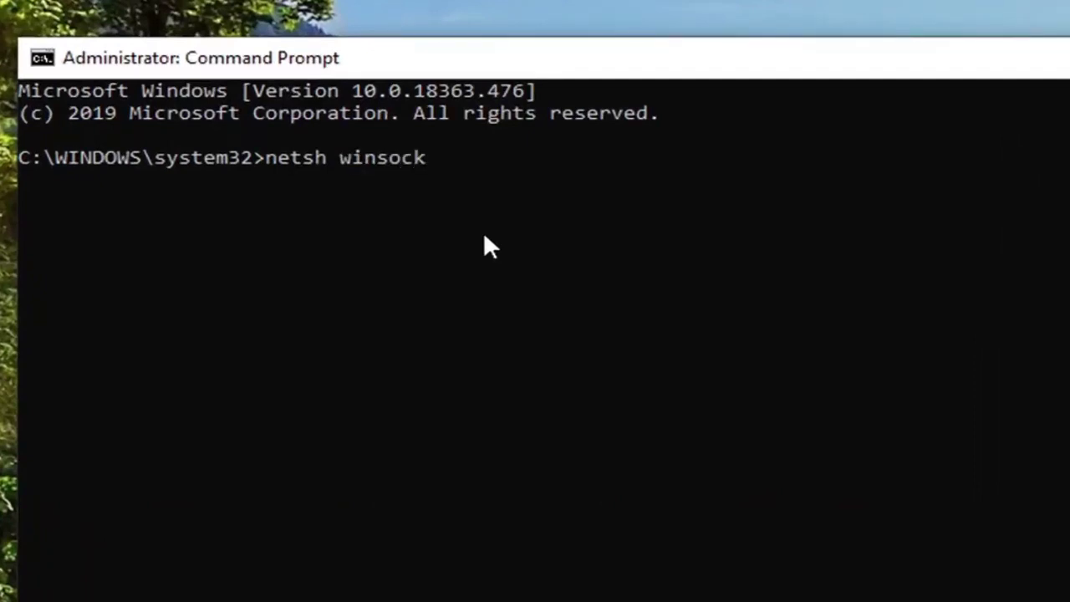
type(" reset")
type(" catalog")
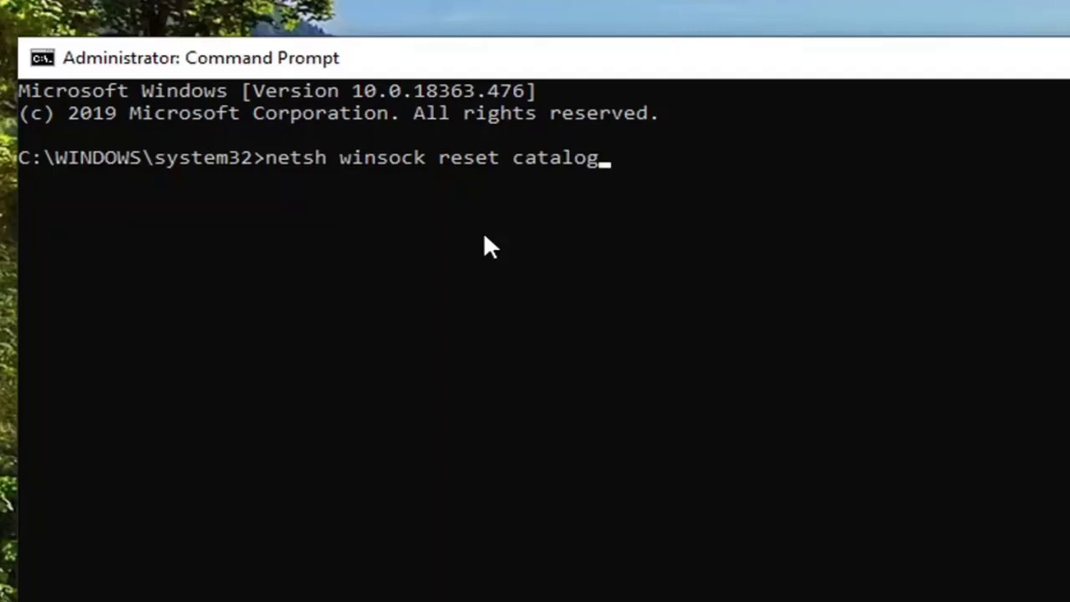
key("Return")
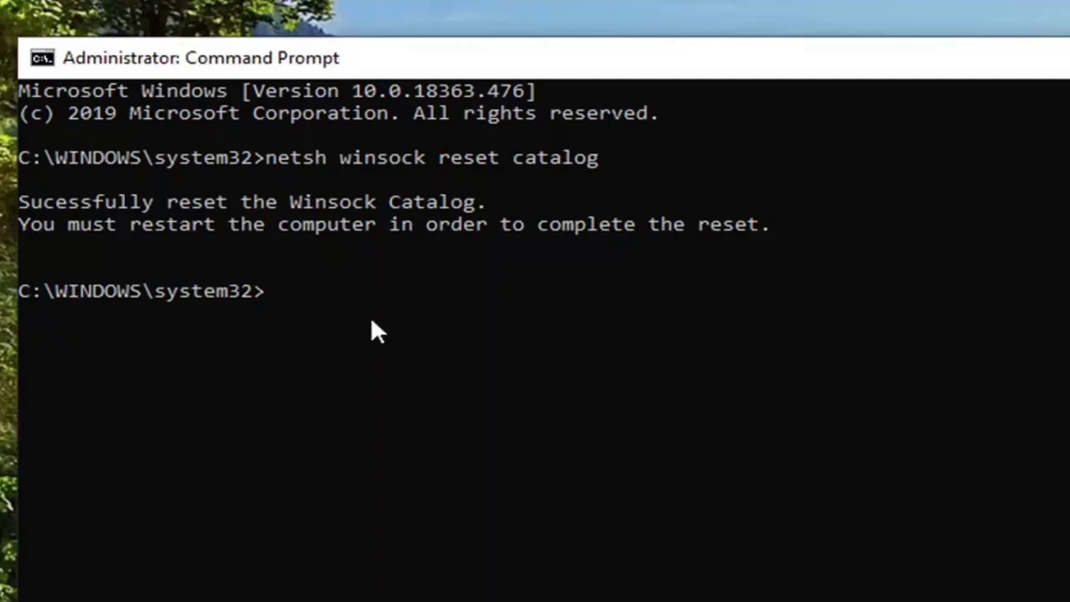
Step: Run 'netsh int ipv4 reset reset.log' to reset IPv4 TCP/IP settings
type("netsh ")
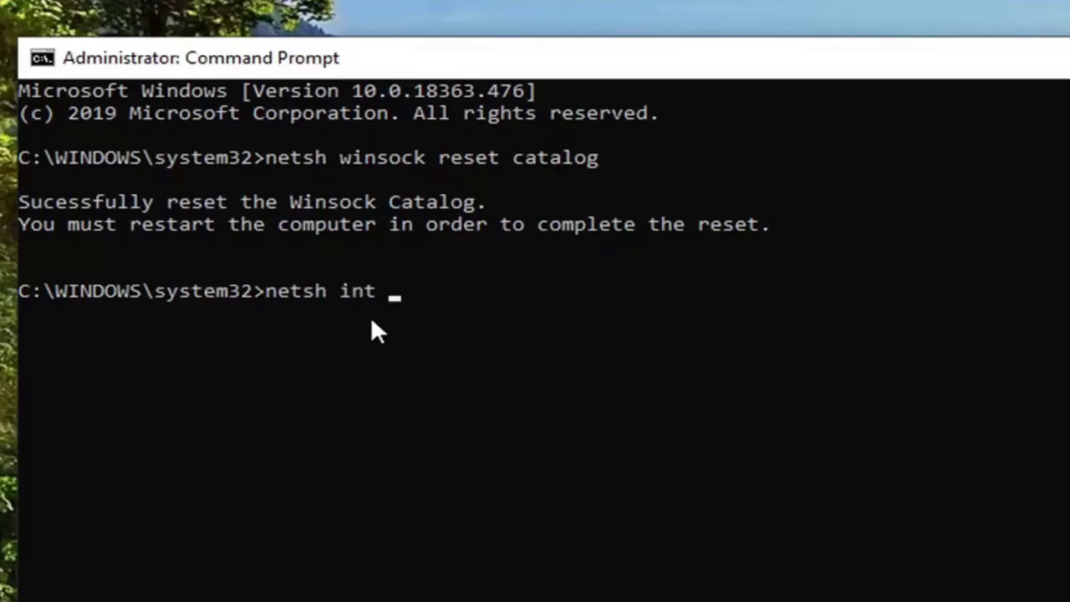
type("int ipv4 ")
type("reset ")
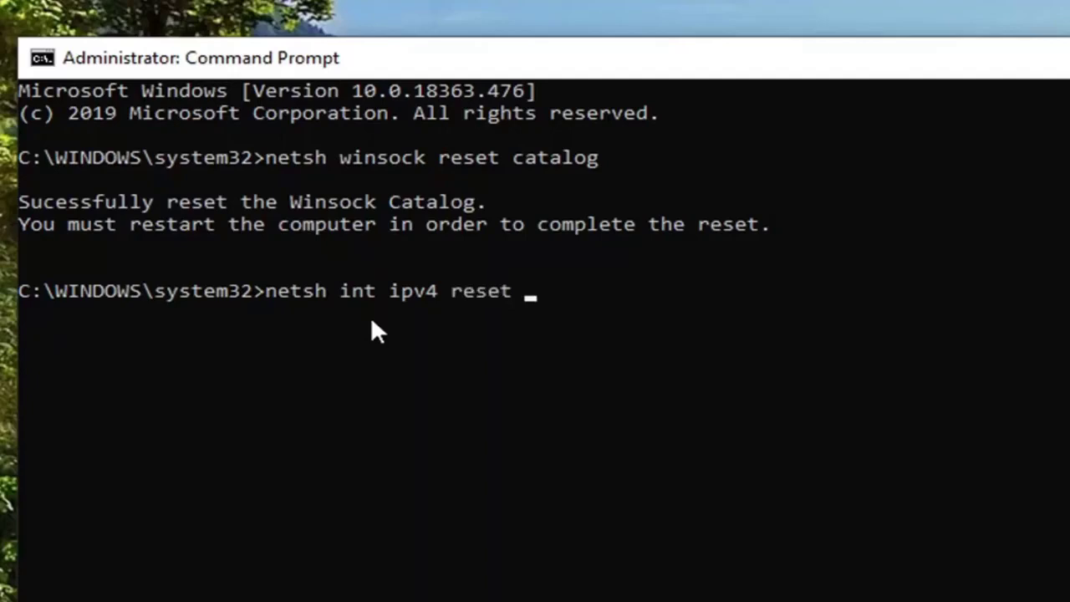
type("reset.log")
key("Return")
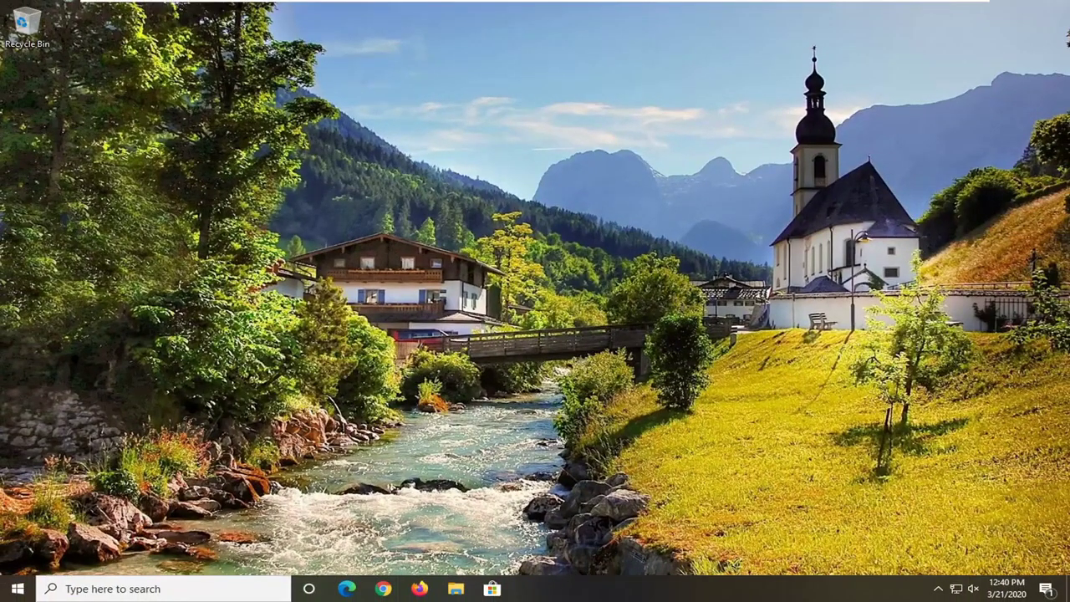
Step: Open Device Manager from a 'device manager' Start search
left_click(15, 589)
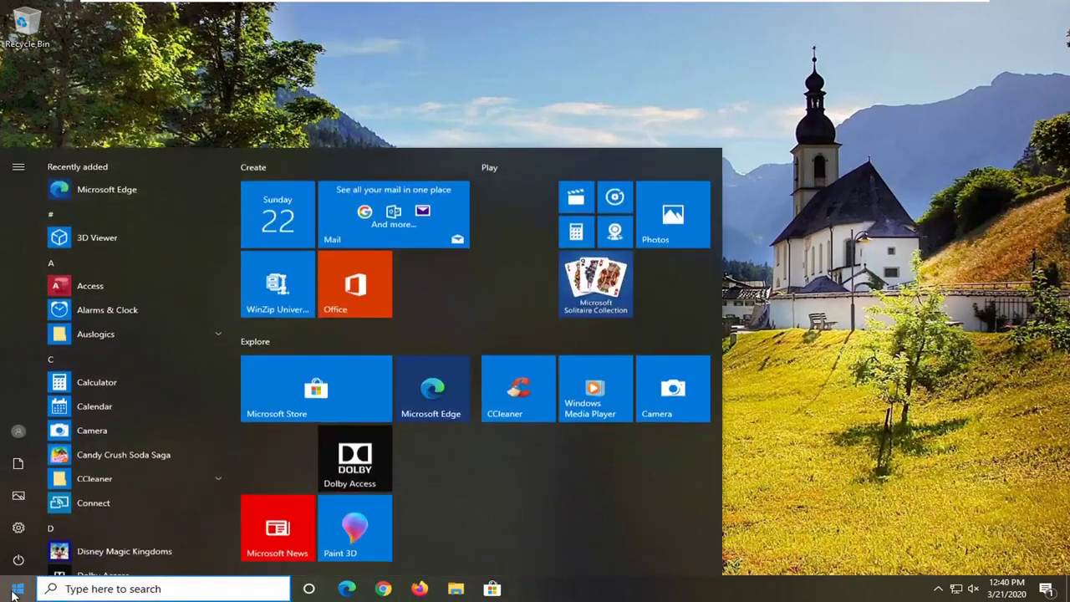
type("device manager")
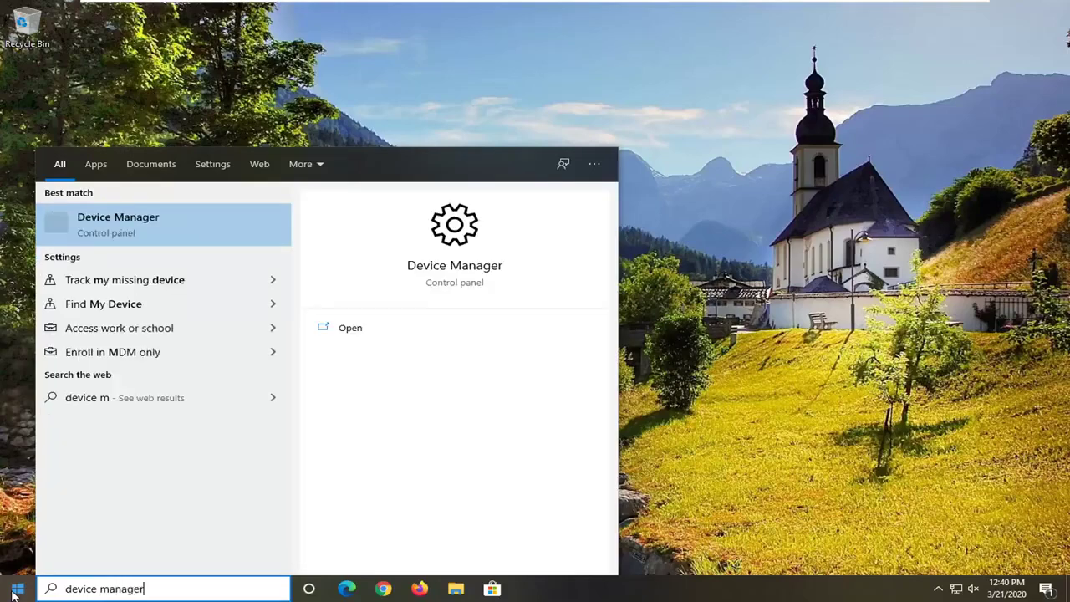
left_click(124, 231)
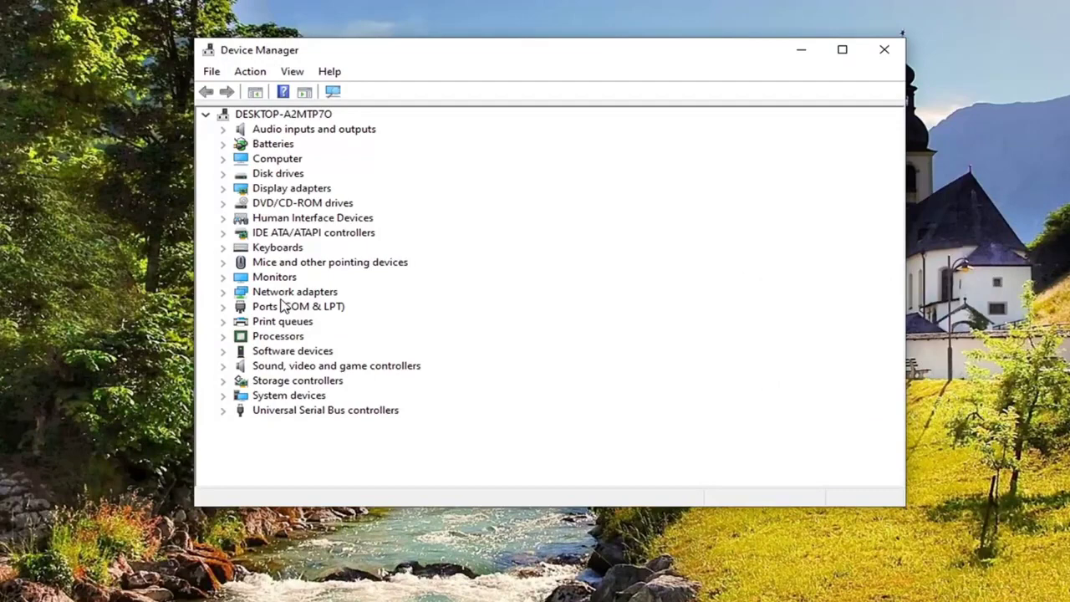
Step: Expand Network adapters and select the Intel(R) 82574L Gigabit Network Connection
left_click(281, 293)
double_click(282, 294)
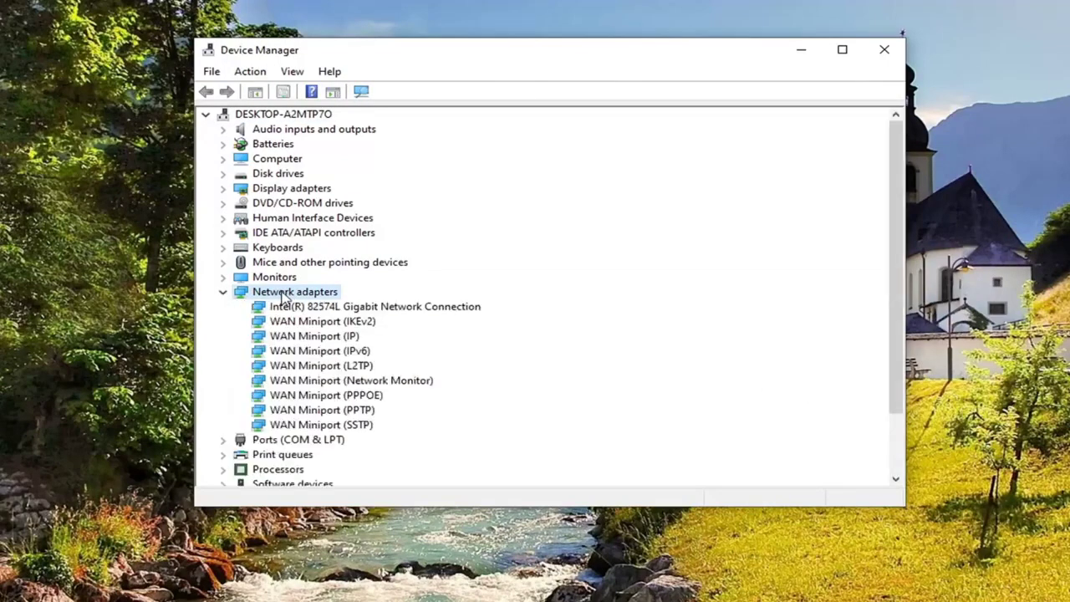
left_click(293, 307)
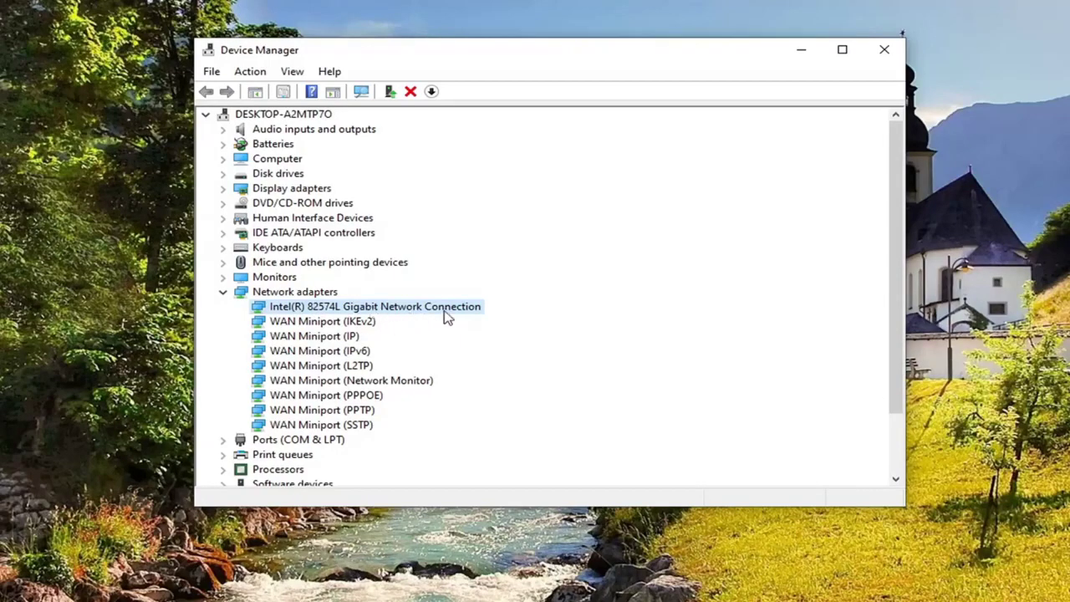
Step: Uninstall the Intel(R) 82574L Gigabit Network Connection device and confirm
right_click(338, 308)
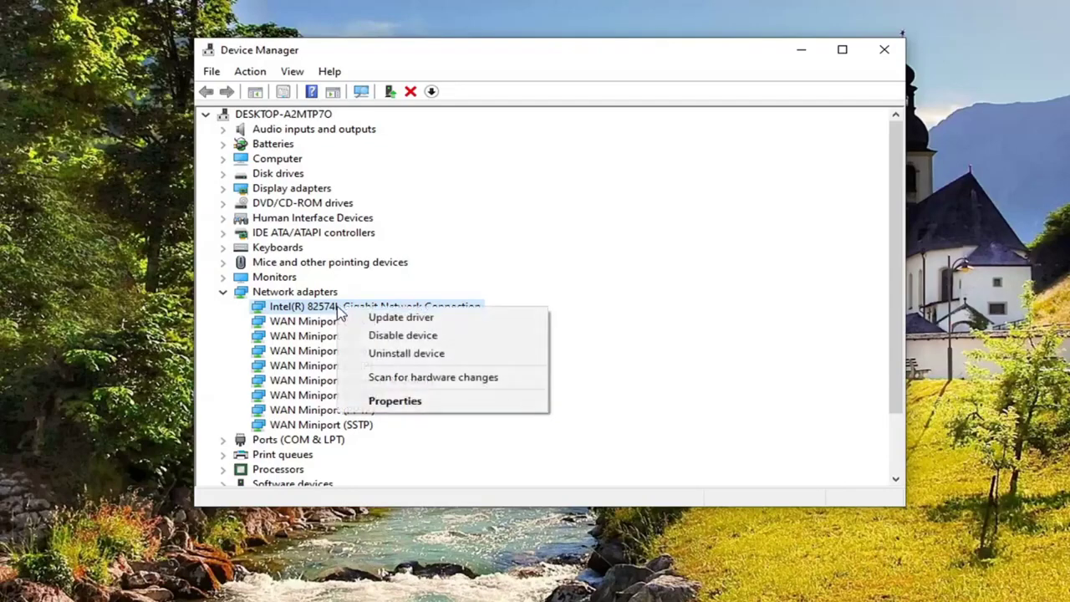
left_click(389, 353)
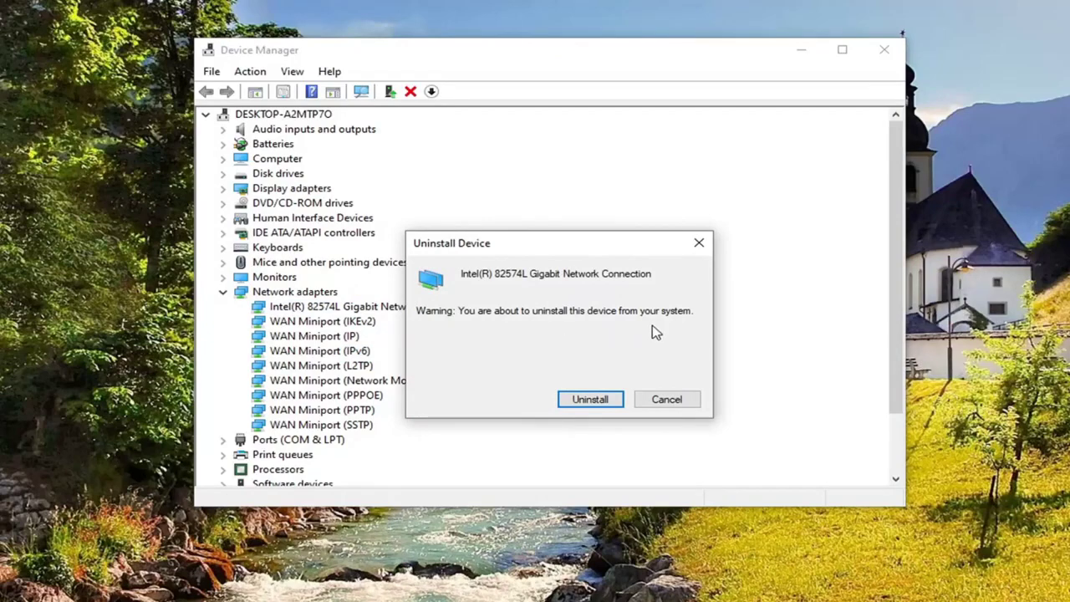
left_click(587, 401)
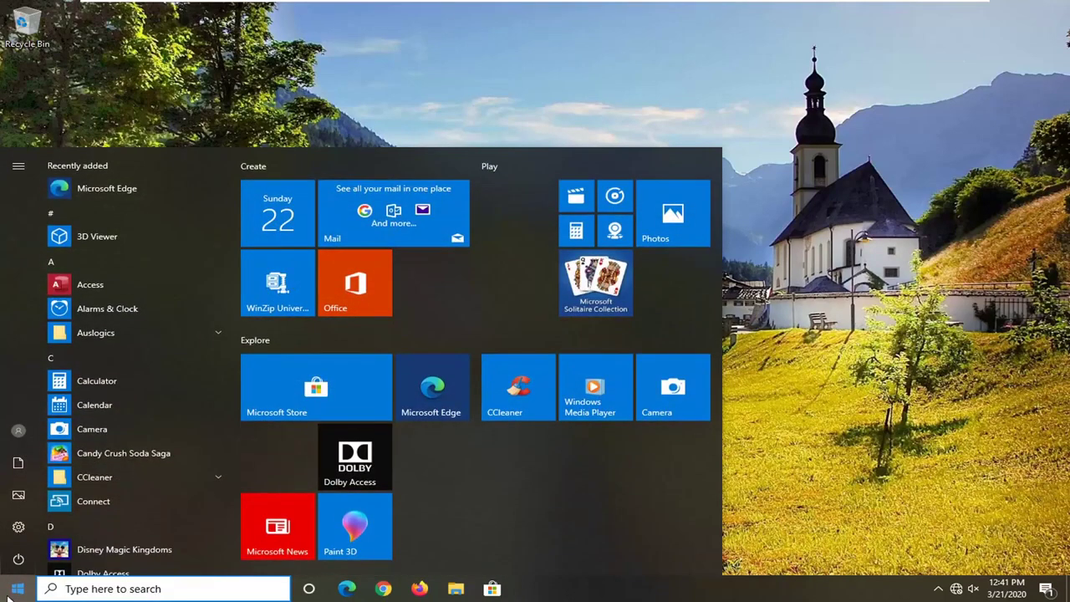
Step: Open the Network reset page via 'network reset' search and resize the Settings window
type("network re")
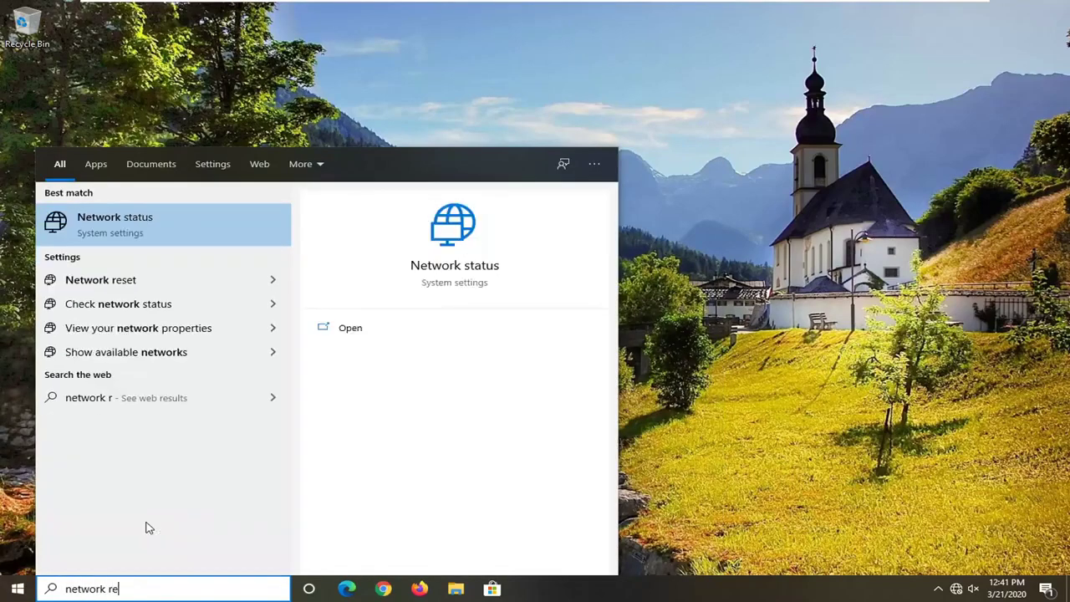
type("set")
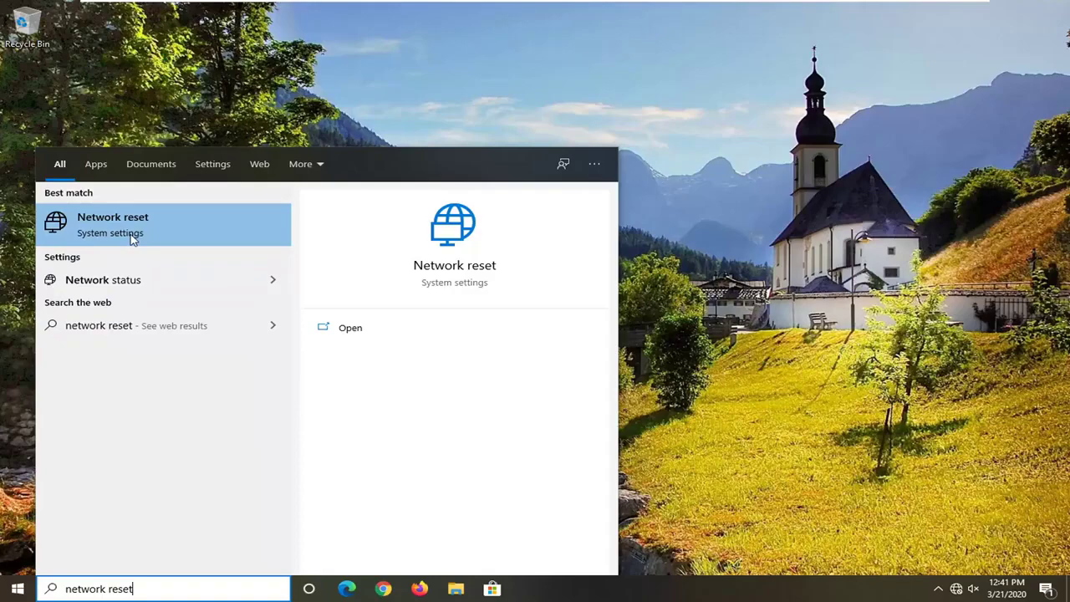
left_click(131, 237)
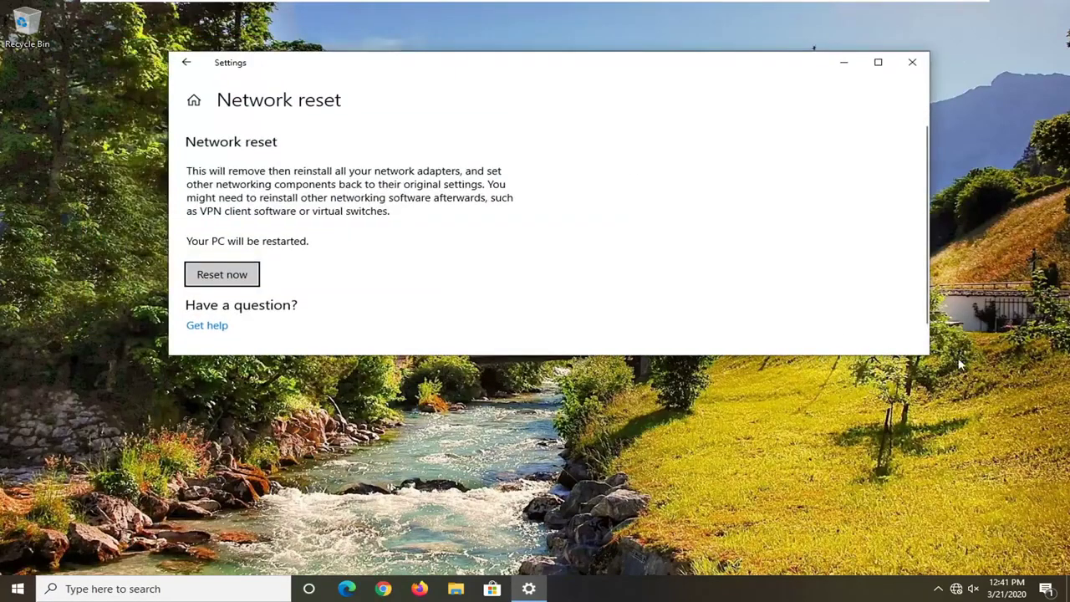
left_click_drag(924, 354, 852, 531)
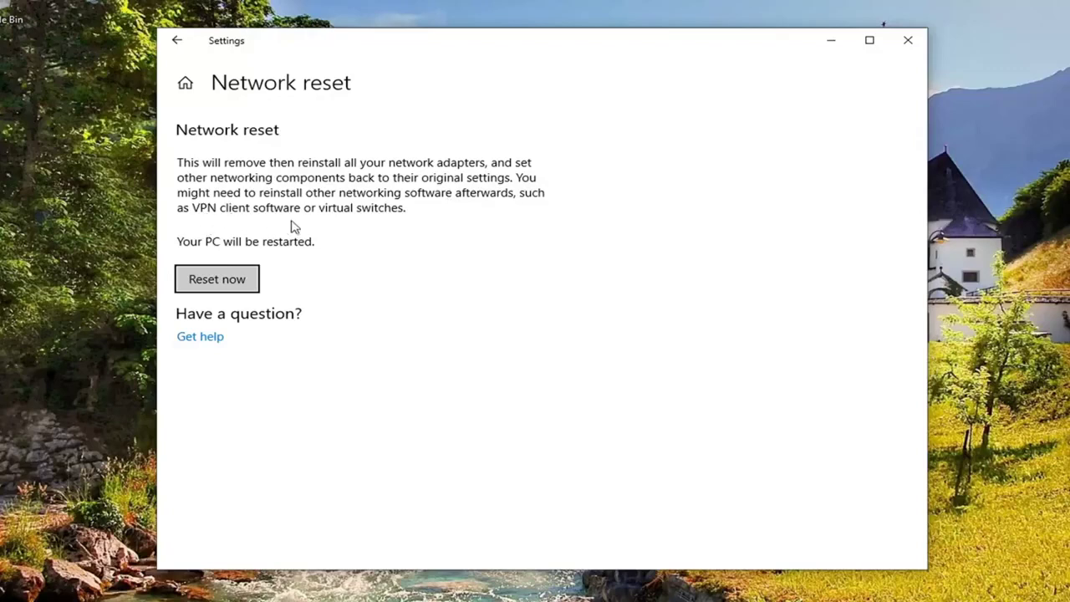
Step: Confirm Reset now with Yes and dismiss the sign-out warning
left_click(214, 284)
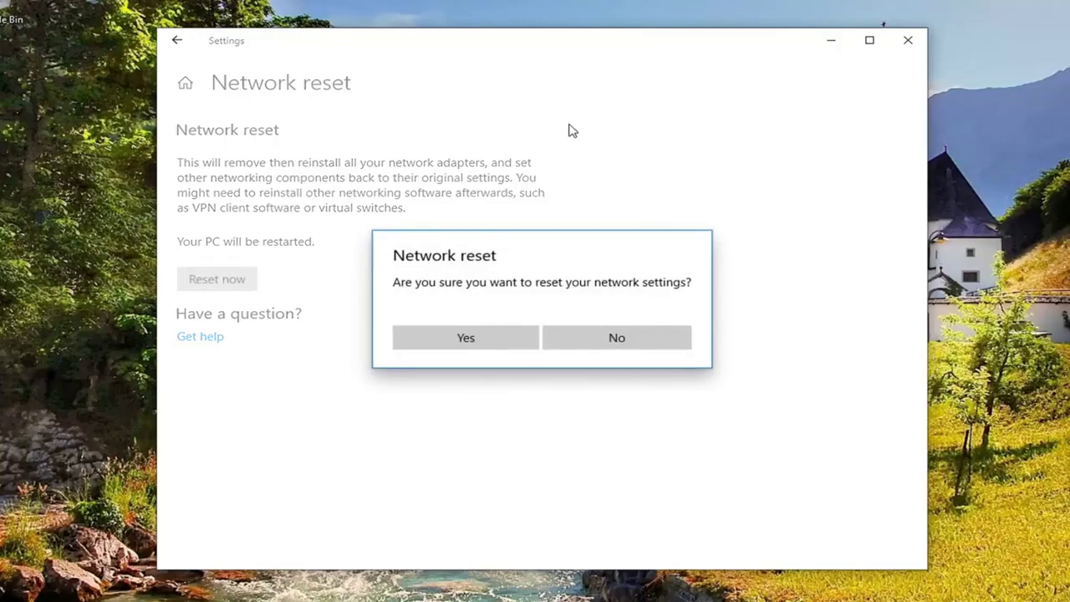
left_click(458, 343)
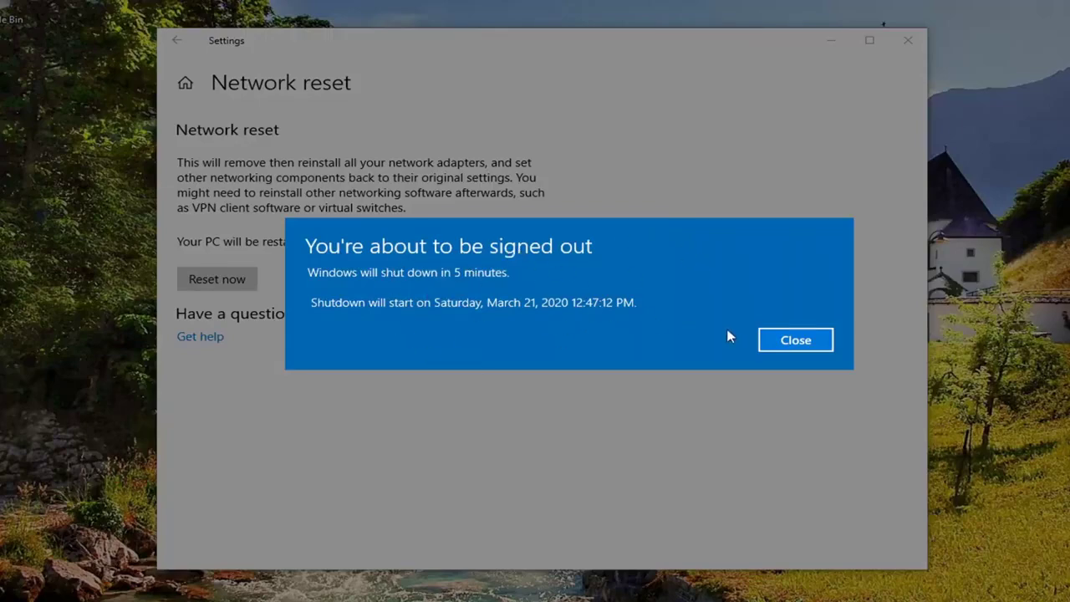
left_click(788, 339)
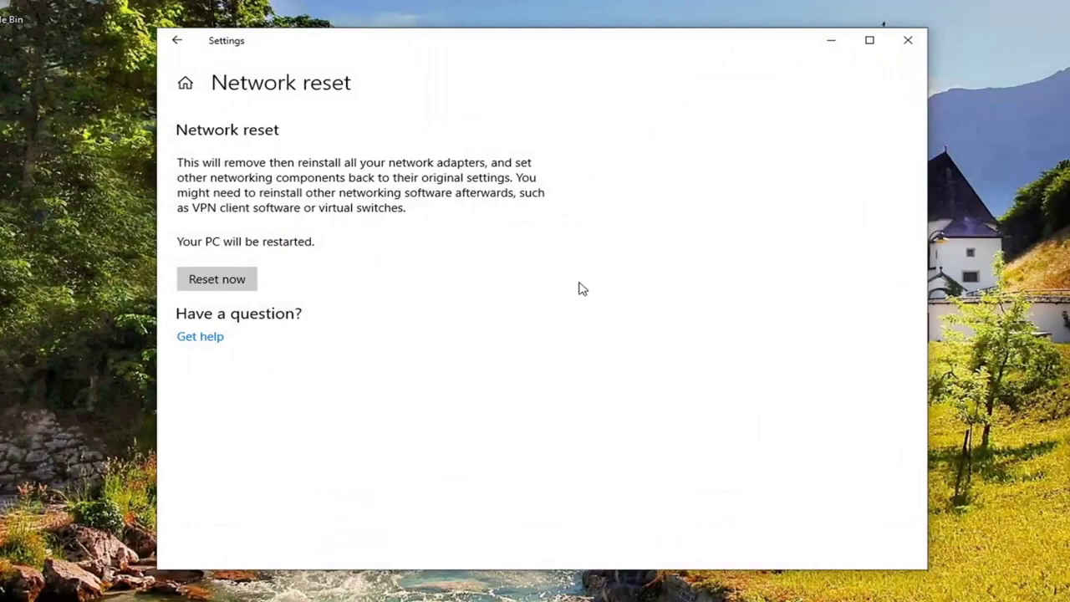